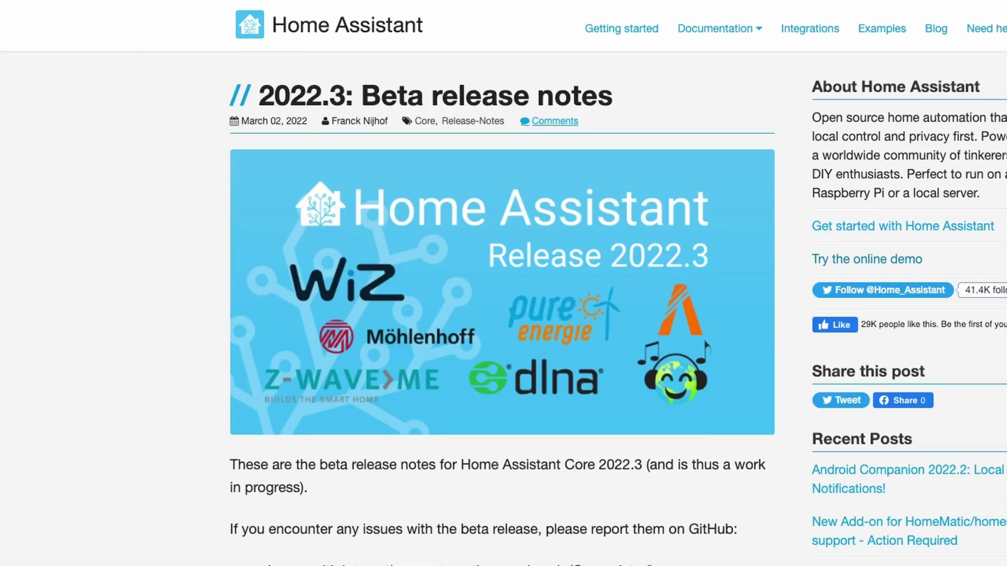
- Read through the 2022.3 beta release notes down to the section on the new “Play media” action
scroll(503, 309, "down", 5)
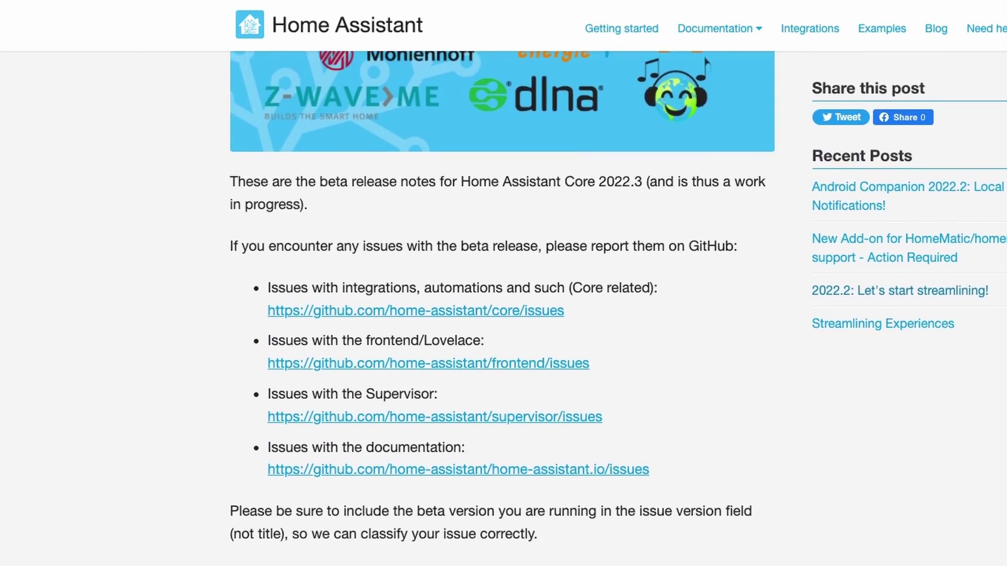
scroll(504, 309, "down", 7)
scroll(503, 309, "down", 12)
scroll(503, 309, "down", 12)
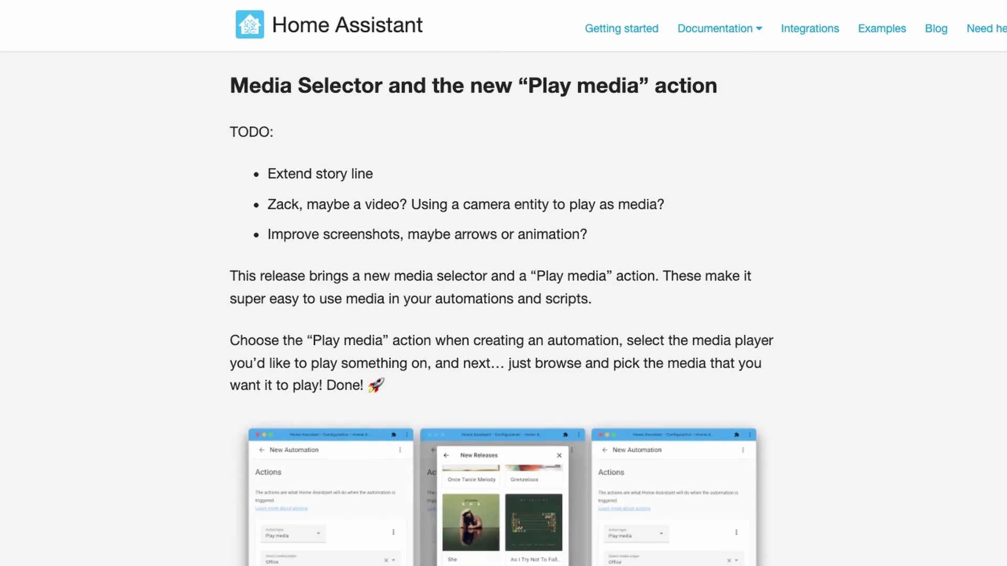
scroll(504, 310, "down", 10)
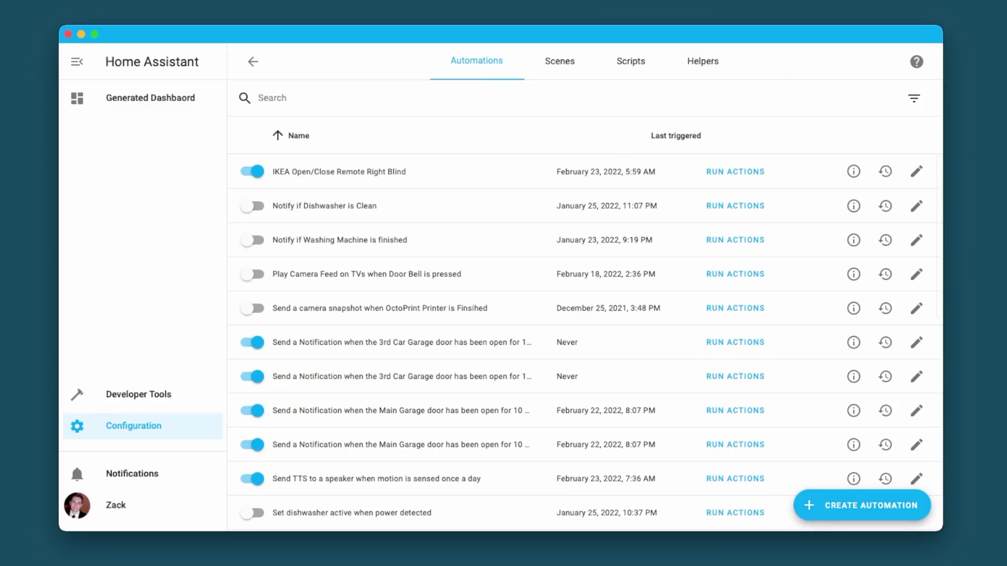
- Create an empty automation named "Play Doorbell Camera when door bell pressed"
left_click(861, 505)
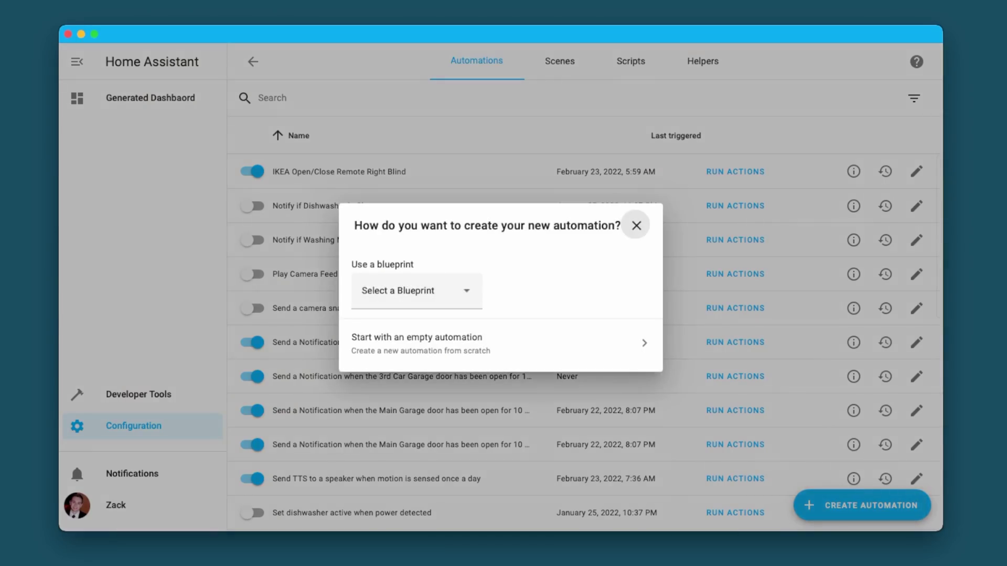
left_click(500, 343)
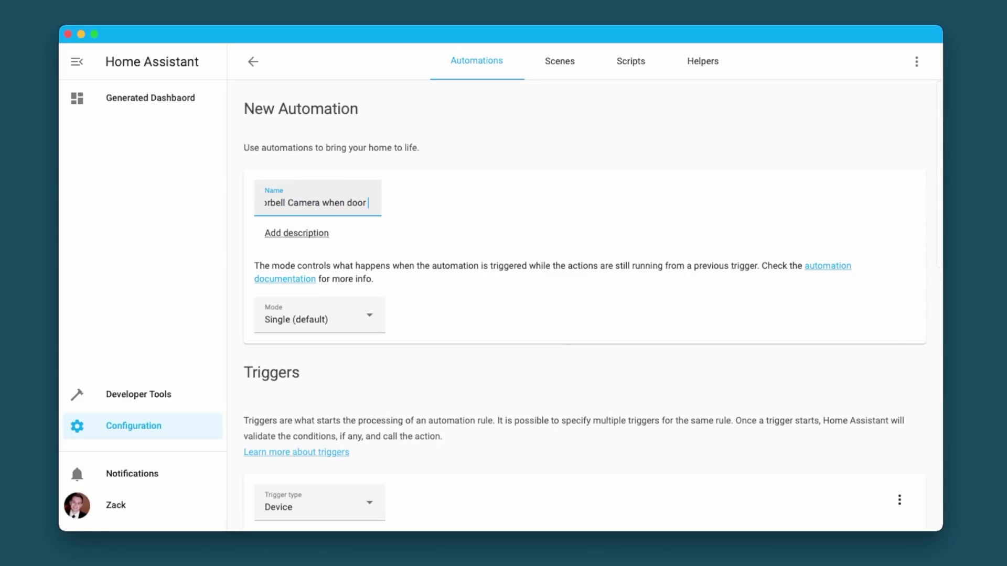
key("Tab")
- Set up the Device trigger with the Front Door Bell device and choose its trigger event
scroll(584, 305, "down", 3)
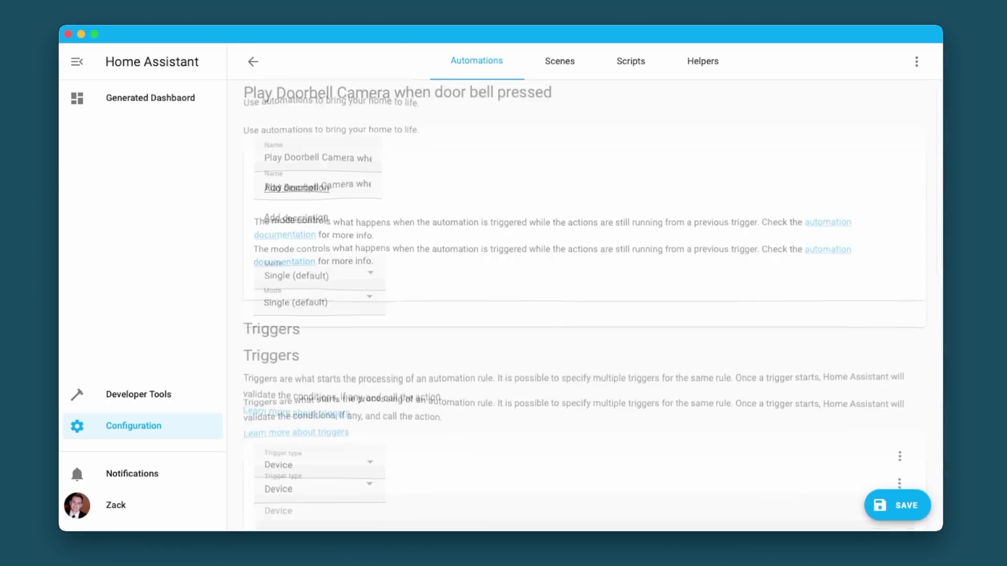
left_click(319, 335)
left_click(584, 387)
type("front")
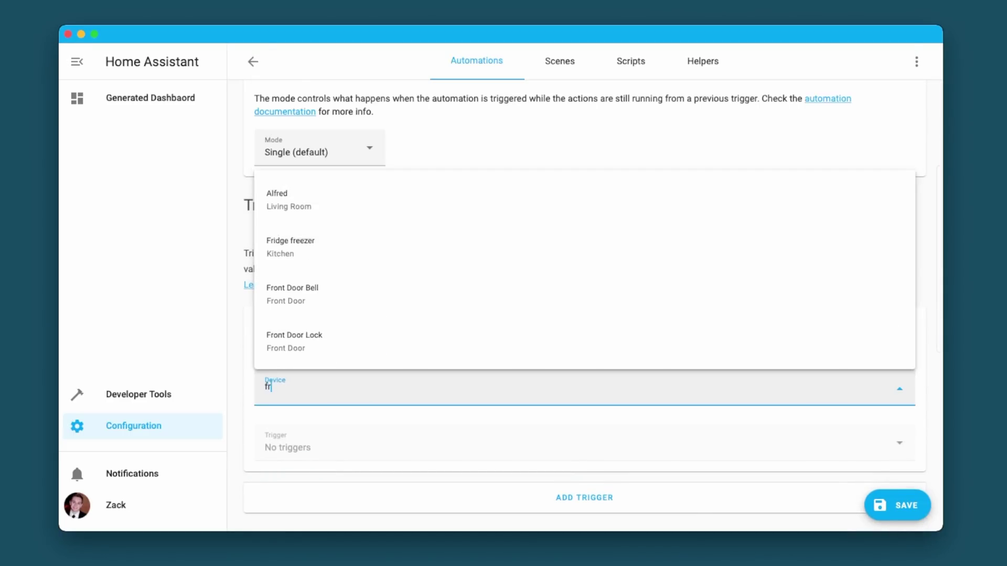
left_click(584, 293)
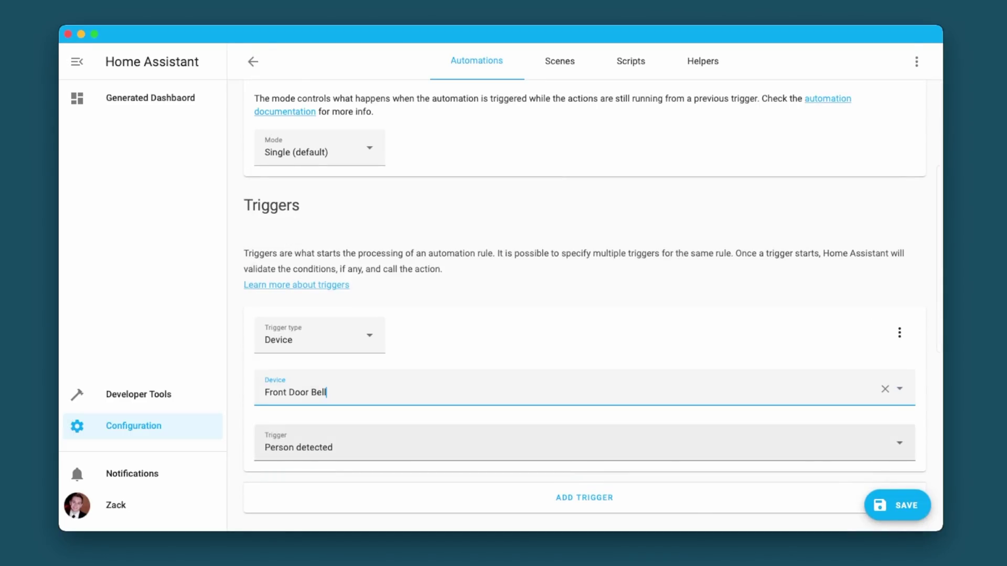
left_click(584, 443)
left_click(299, 403)
- Change the action type to Play media and choose Bedroom Display as its media player
scroll(584, 315, "down", 4)
scroll(584, 294, "down", 5)
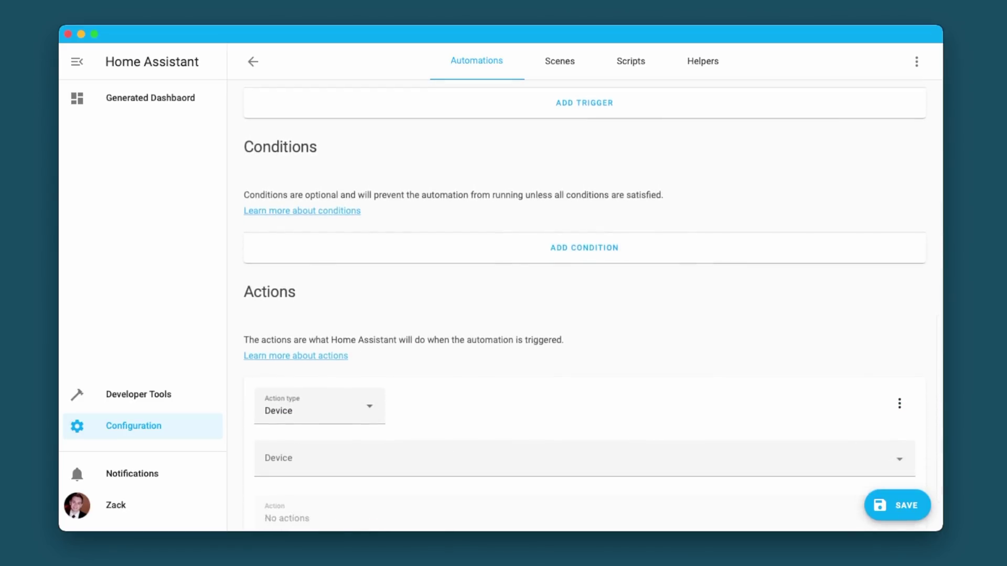
left_click(319, 340)
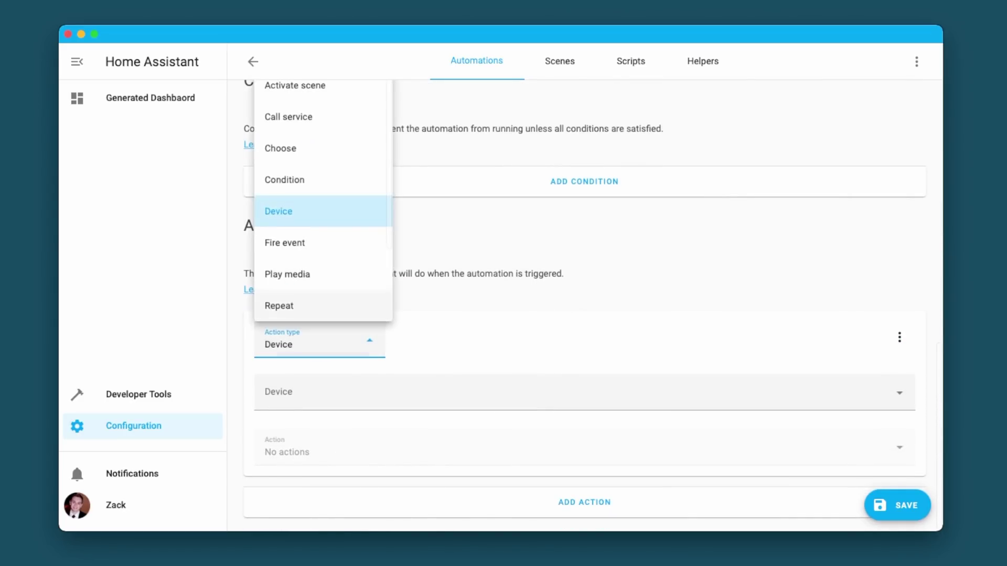
left_click(287, 274)
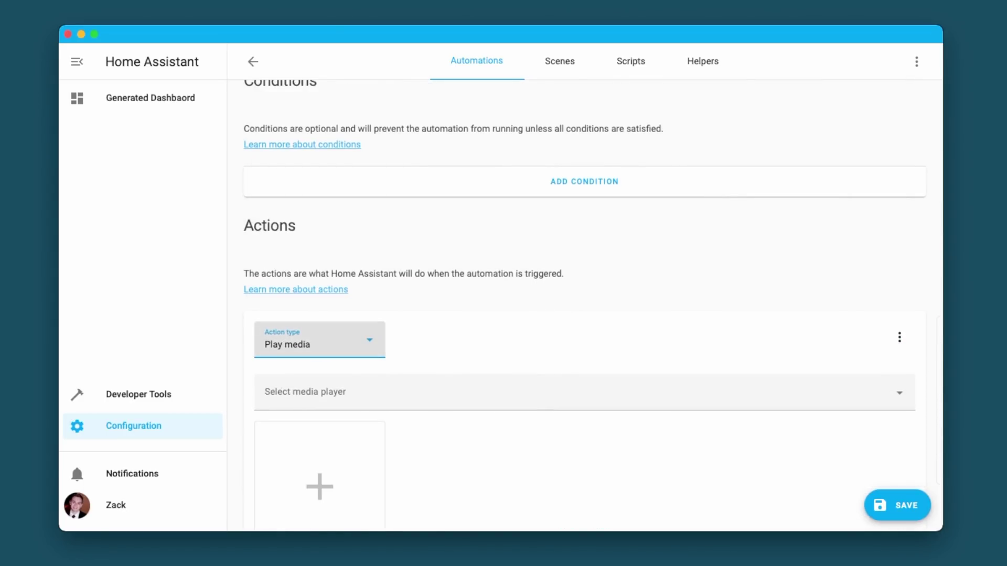
left_click(320, 392)
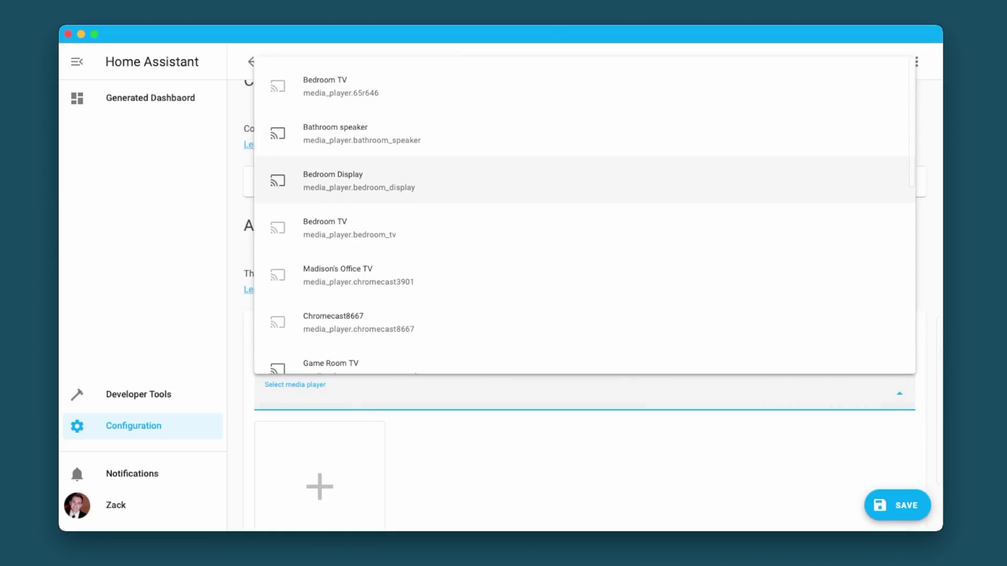
left_click(333, 180)
- Pick the Front Door camera as the media for the Play media action
scroll(584, 315, "down", 3)
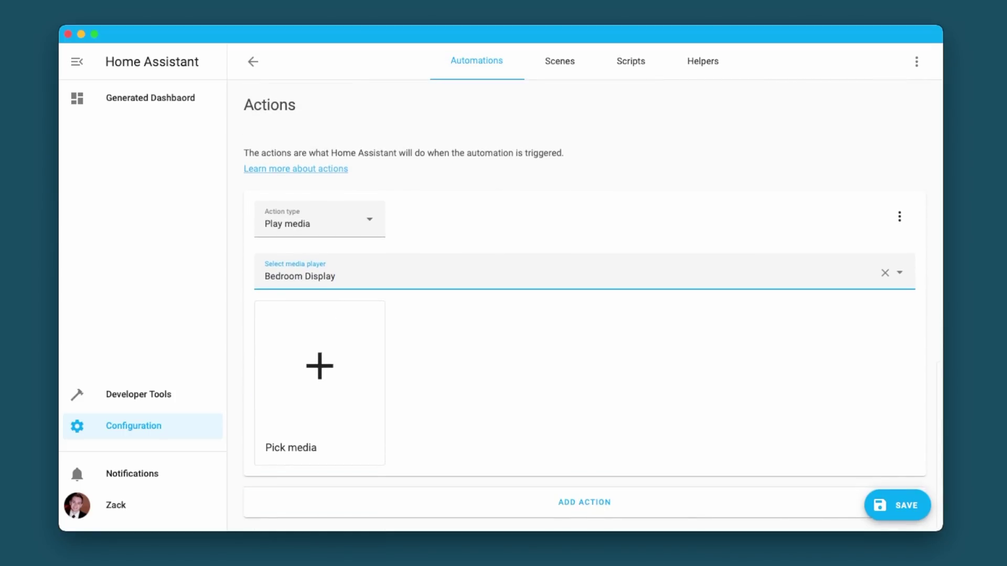
left_click(320, 372)
left_click(350, 199)
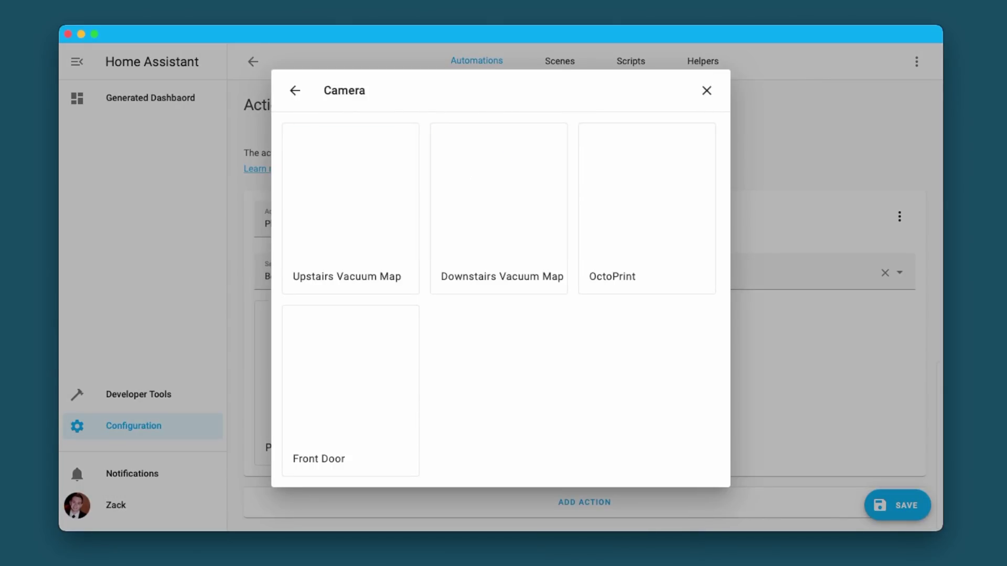
left_click(351, 373)
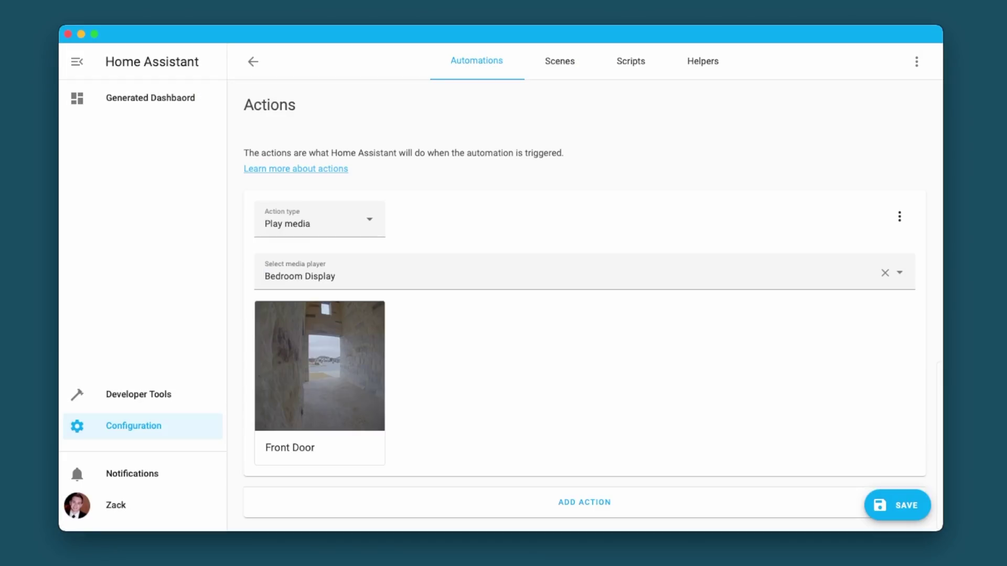
scroll(584, 305, "up", 1)
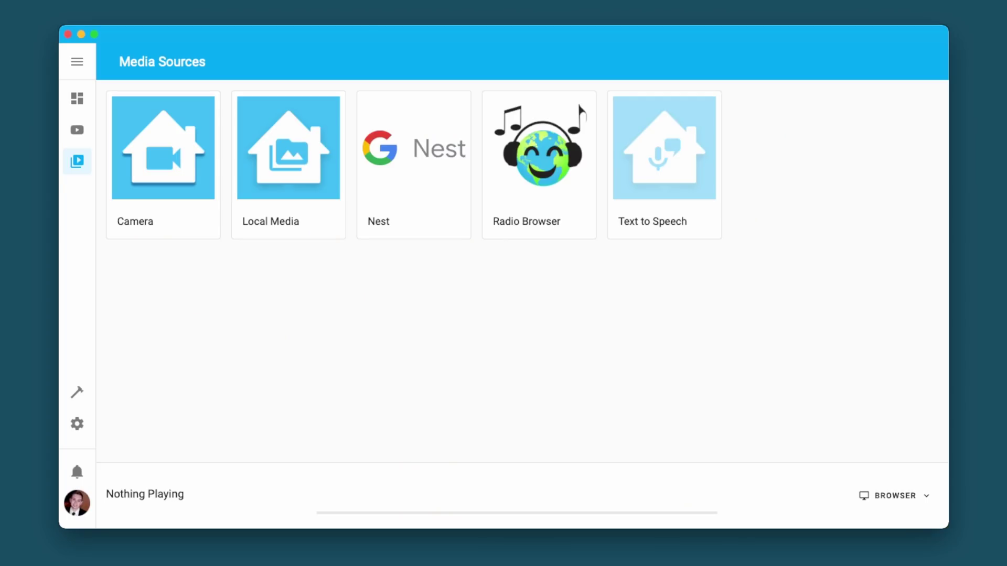
- Open the Cloud text-to-speech source and set the message's language to English (GB)
left_click(664, 147)
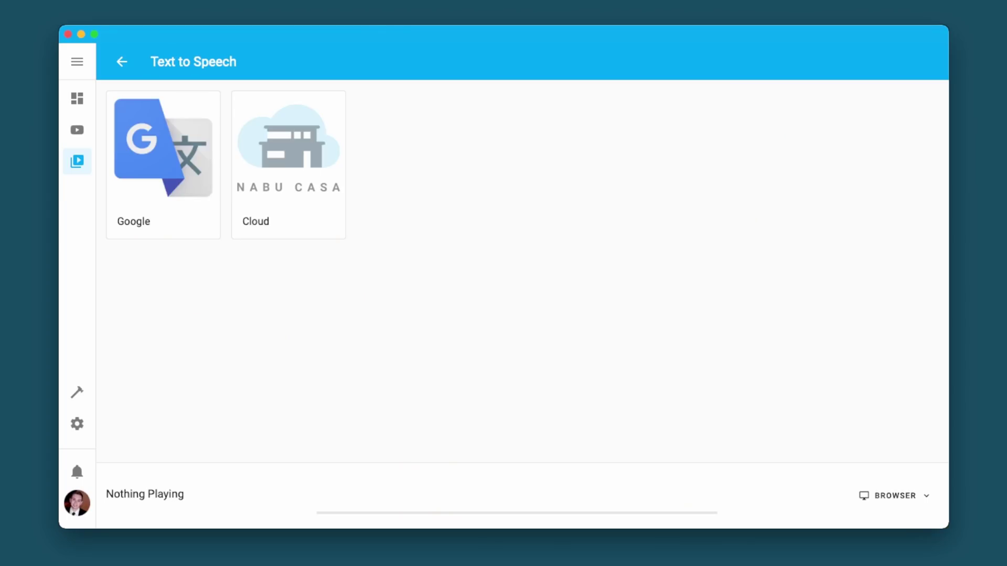
left_click(288, 148)
left_click(459, 187)
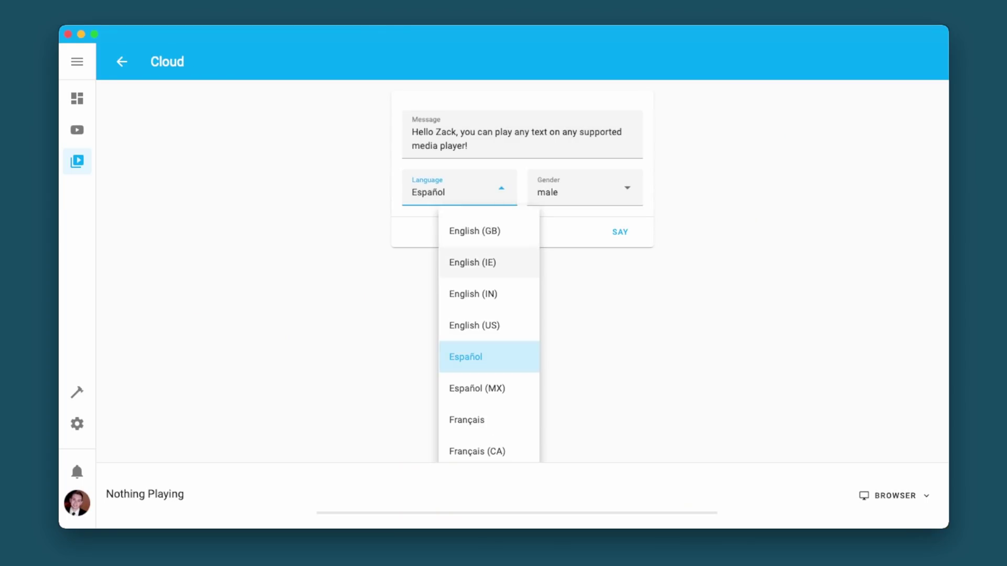
left_click(489, 231)
left_click(459, 187)
scroll(489, 331, "down", 15)
scroll(487, 330, "down", 5)
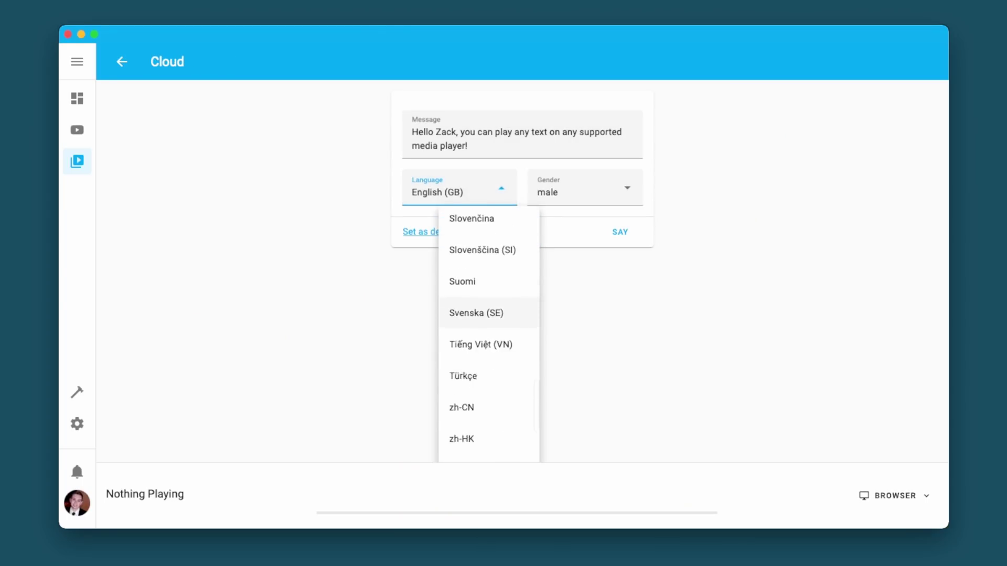
key("Escape")
- Switch the text-to-speech voice gender to female and back to male
left_click(584, 187)
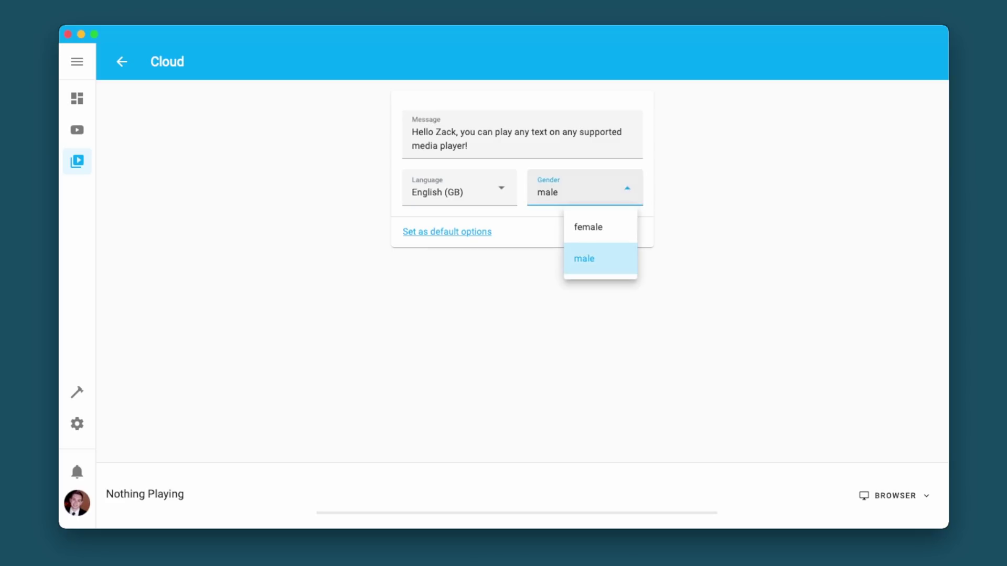
left_click(589, 227)
left_click(584, 187)
left_click(585, 258)
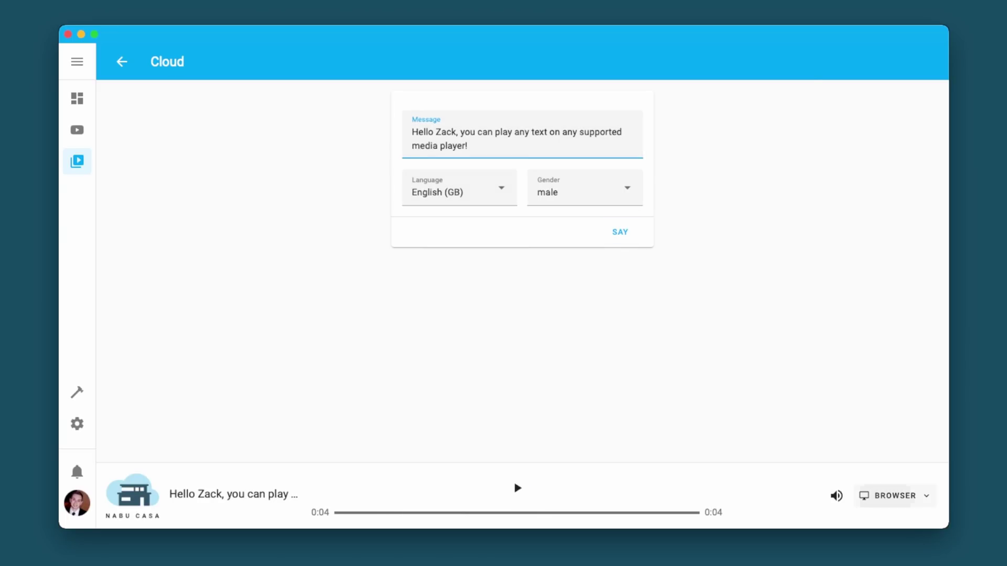
- Set the media playback device to Office Speaker
left_click(894, 496)
left_click(853, 463)
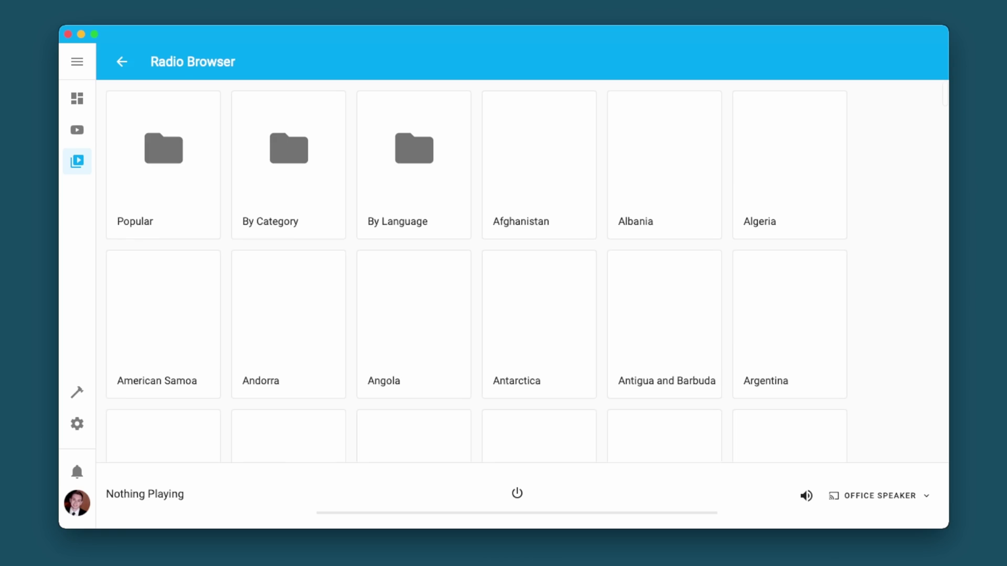
- Browse the countries and popular stations in the Radio Browser media source
scroll(476, 271, "down", 20)
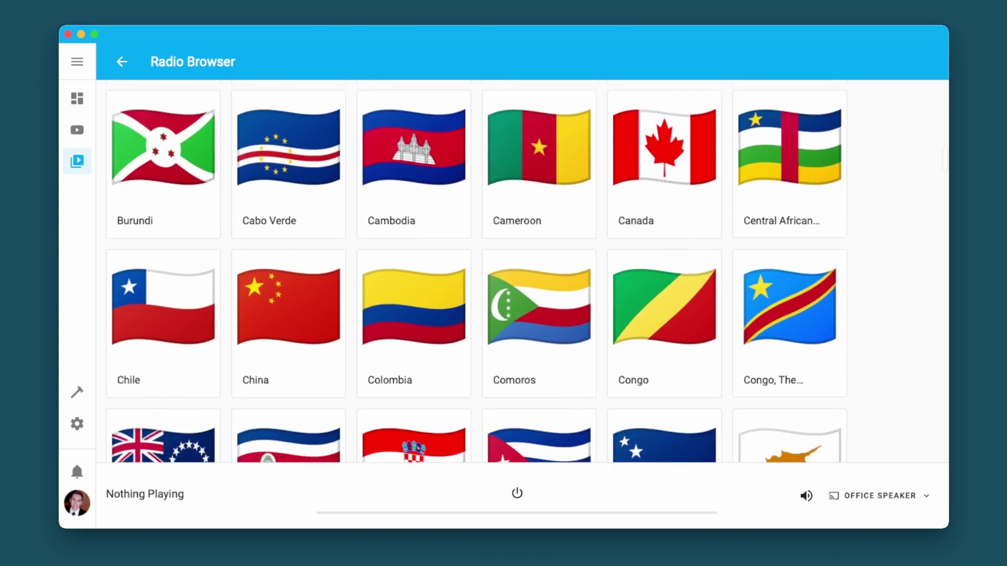
scroll(476, 271, "down", 20)
scroll(476, 271, "up", 20)
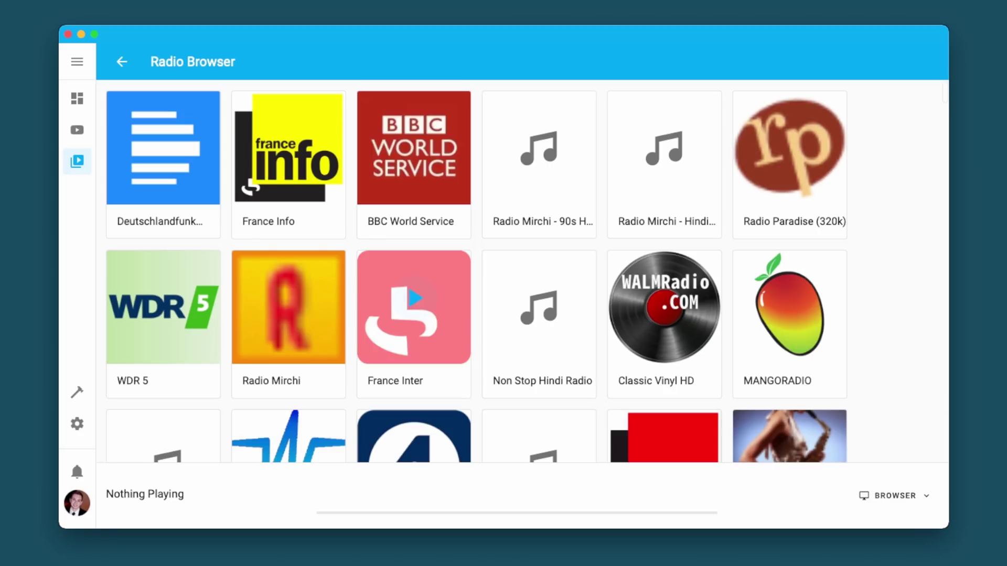
scroll(476, 271, "down", 10)
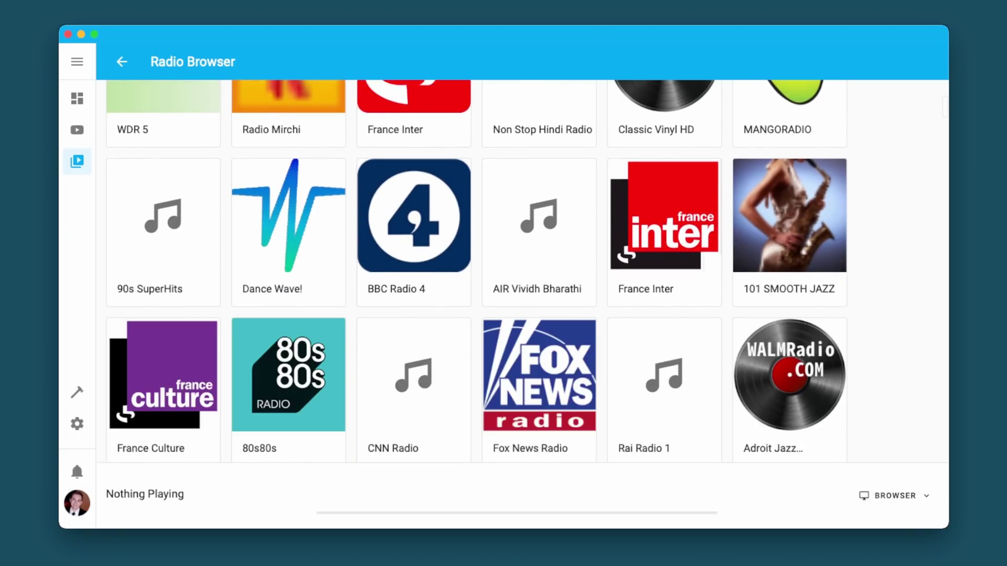
left_click(290, 123)
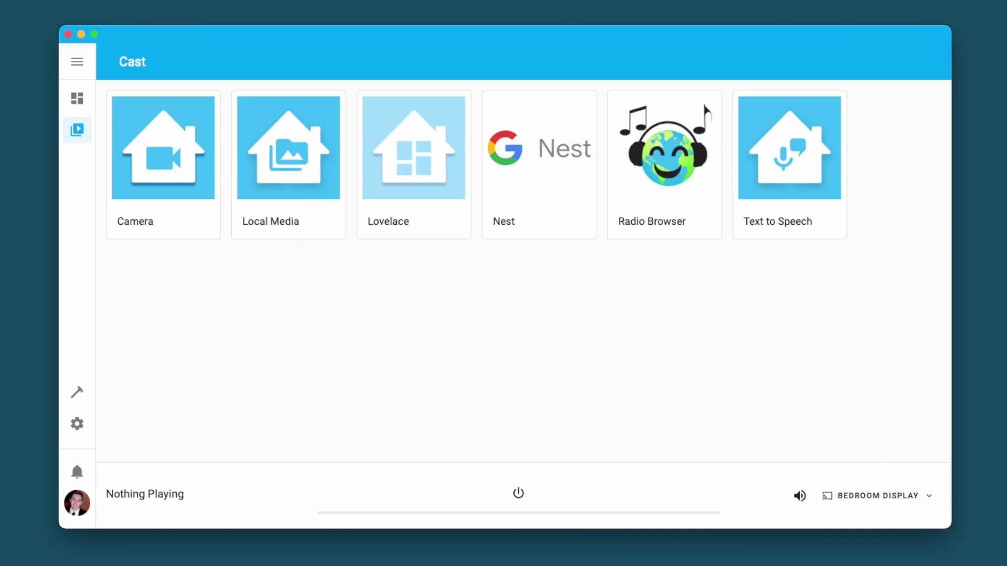
- Cast the lovelace-youtube dashboard from the Lovelace media source to the Bedroom Display
left_click(413, 147)
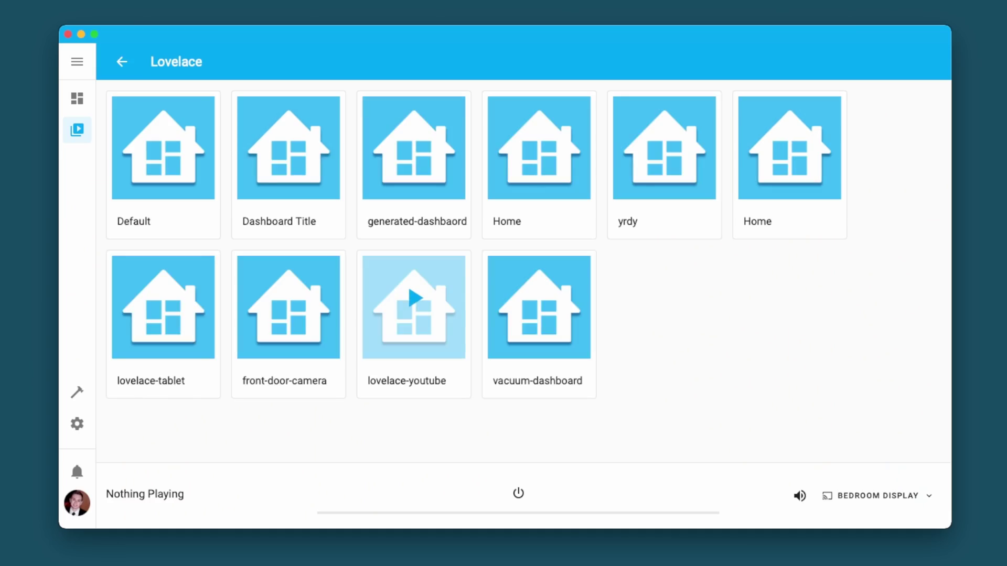
left_click(414, 298)
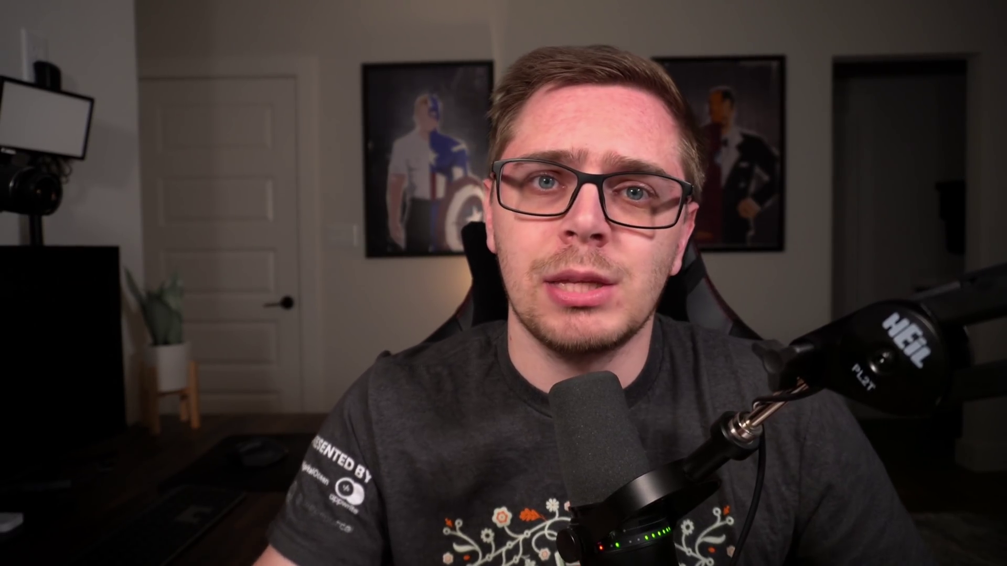
- Open media management for the media folder and upload ha_logo.png from the Media To Upload folder
left_click(949, 62)
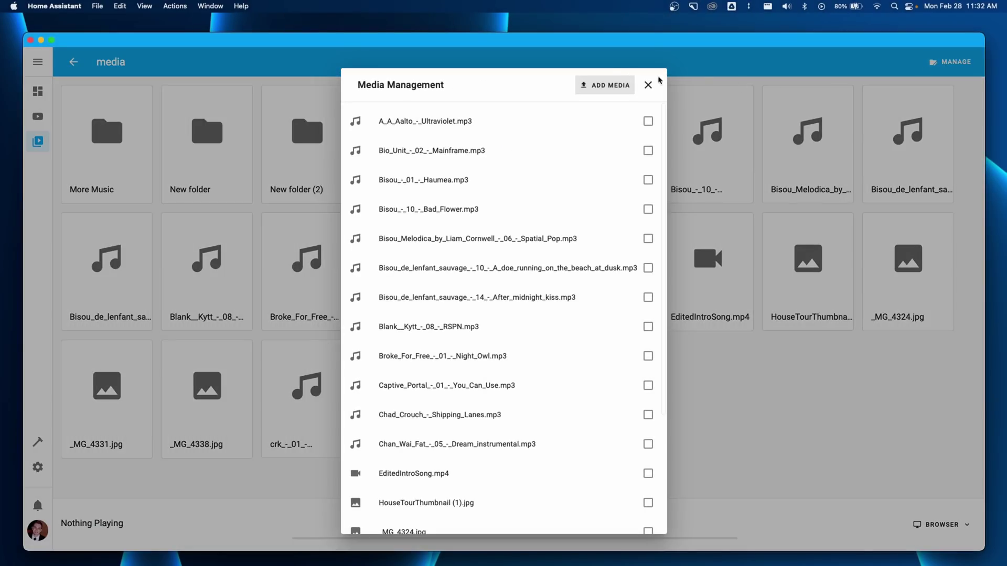
left_click(603, 87)
left_click(416, 232)
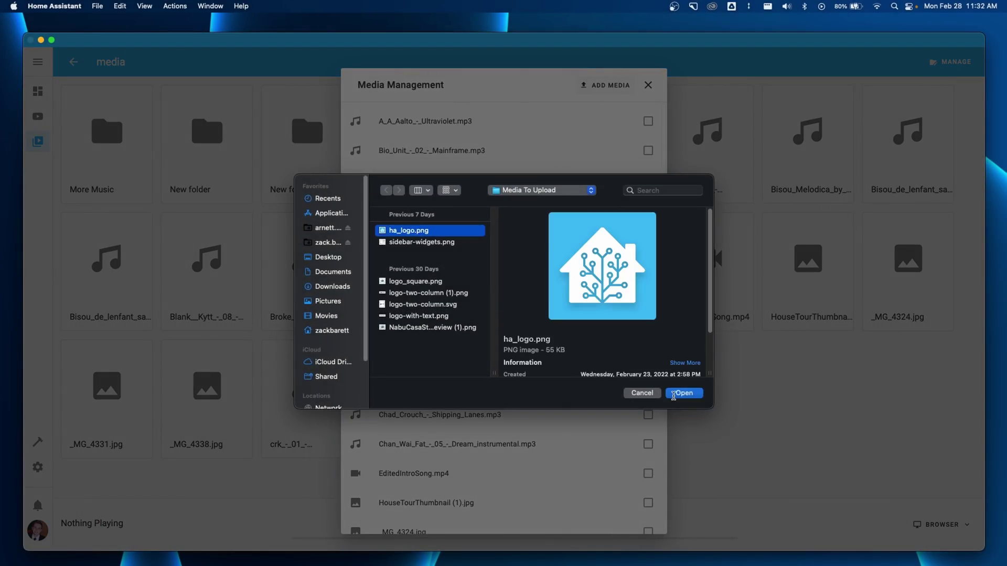
left_click(671, 394)
scroll(562, 317, "down", 3)
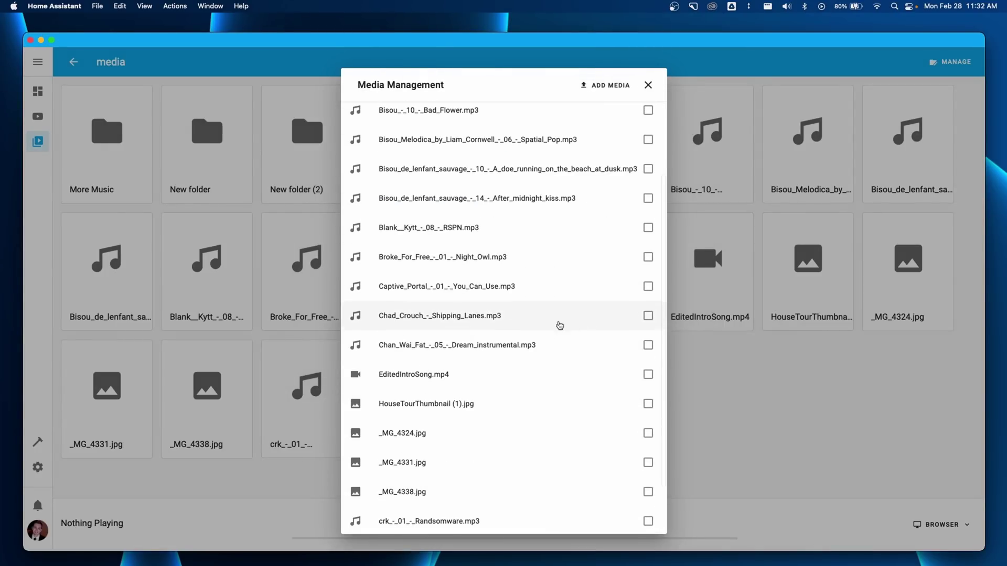
- Upload logo-two-column (1).png, logo-two-column.svg, logo-with-text.png and the NabuCasaStacked preview image together to the media folder
left_click(608, 87)
left_click(418, 282)
left_click(424, 328)
left_click(424, 293, "shift")
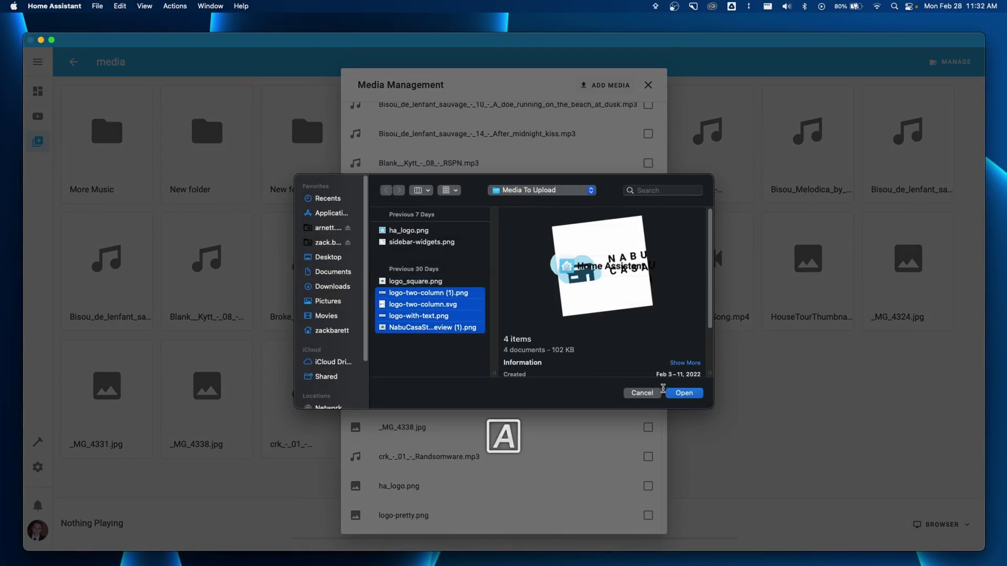
key("Return")
scroll(548, 334, "down", 5)
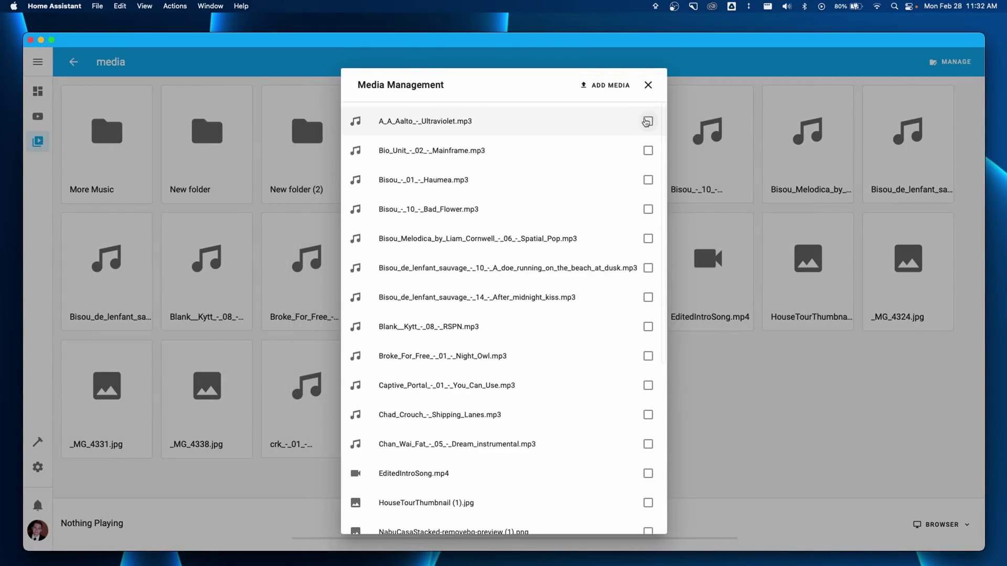
- Delete A_A_Aalto_-_Ultraviolet.mp3 and EditedIntroSong.mp4 from the media folder
left_click(648, 121)
left_click(649, 473)
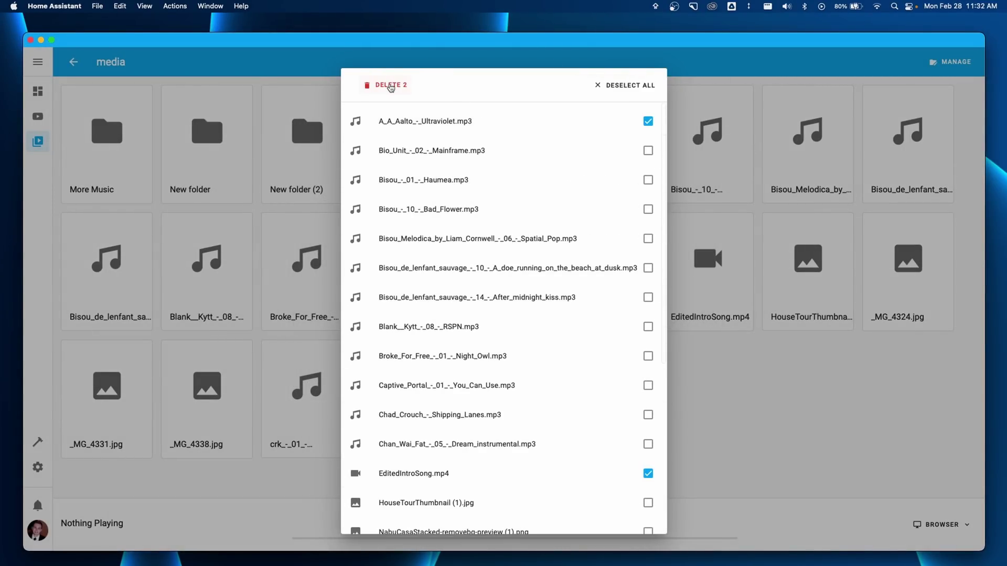
left_click(390, 86)
left_click(581, 339)
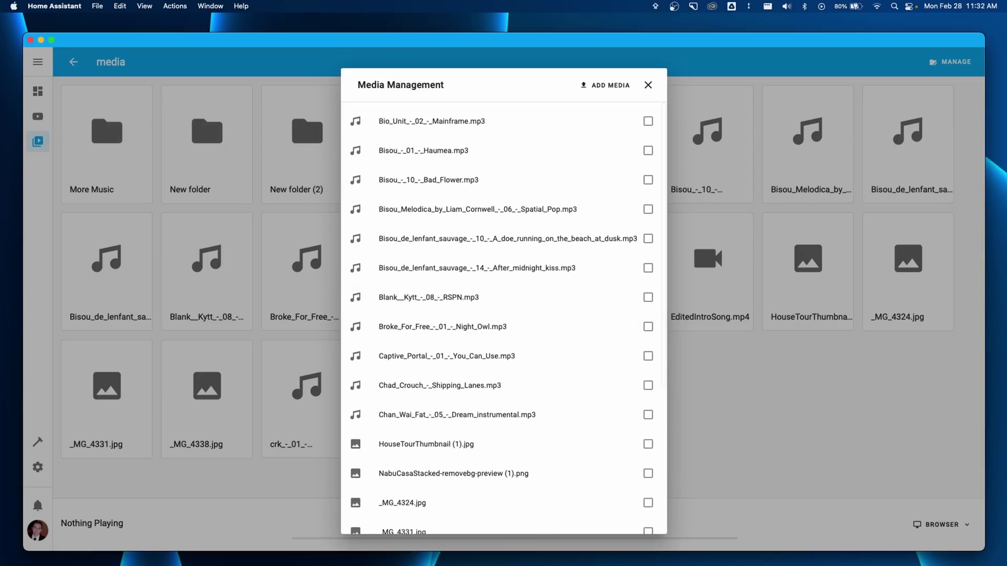
- Close media management and open the uploaded NabuCasaStacked image from the media folder
left_click(649, 86)
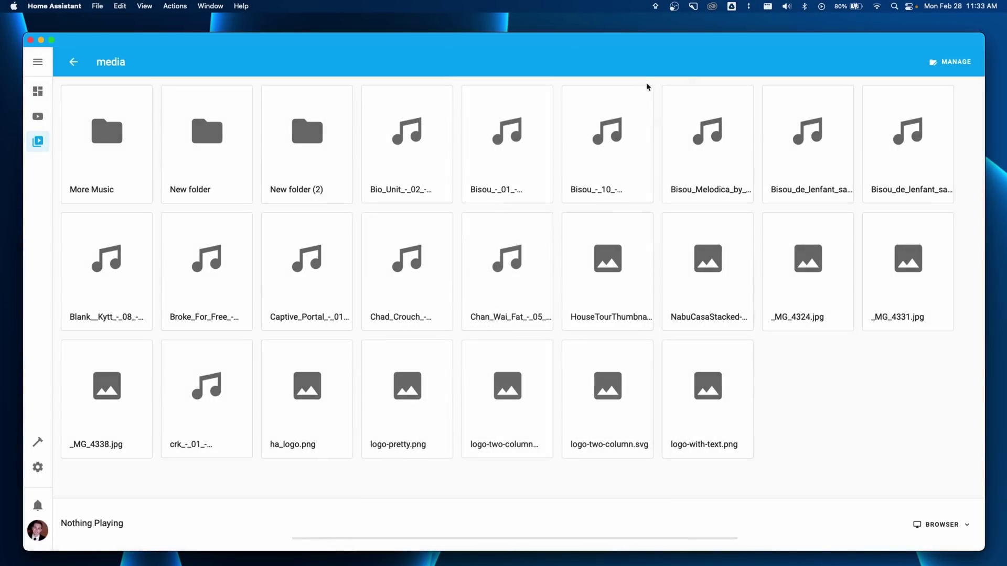
left_click(708, 256)
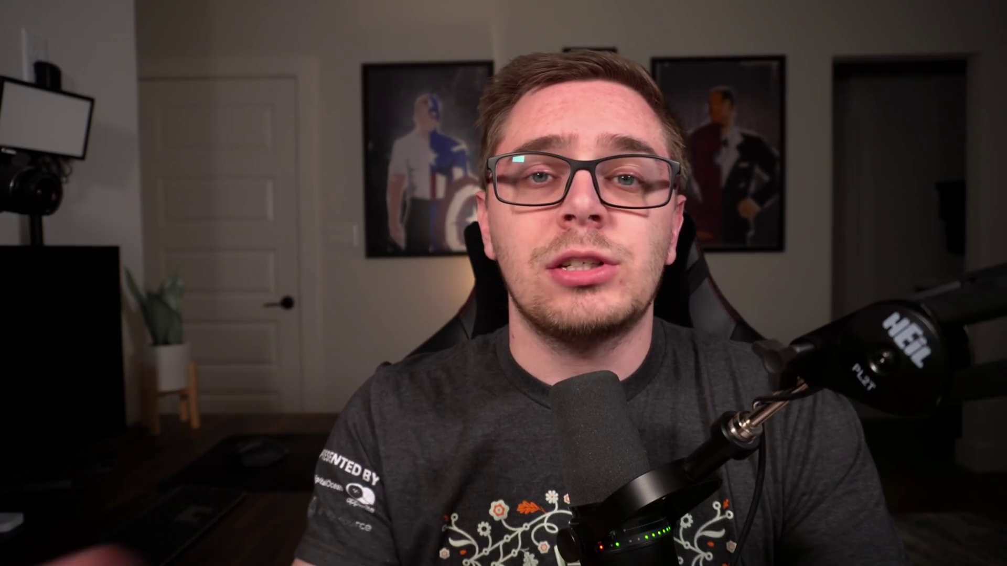